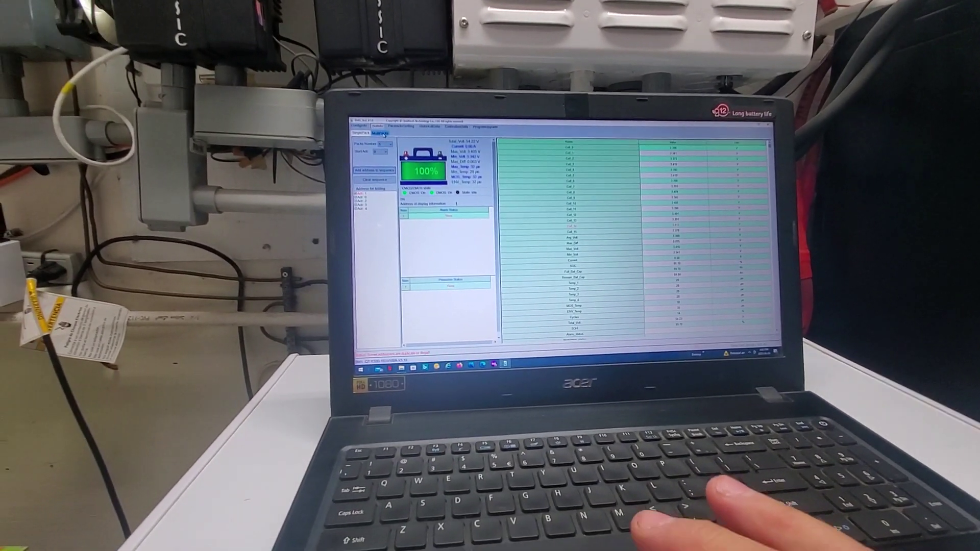
# Step: View the multi-pack table and port settings, then return to the pack comparison table
pyautogui.click(361, 137)
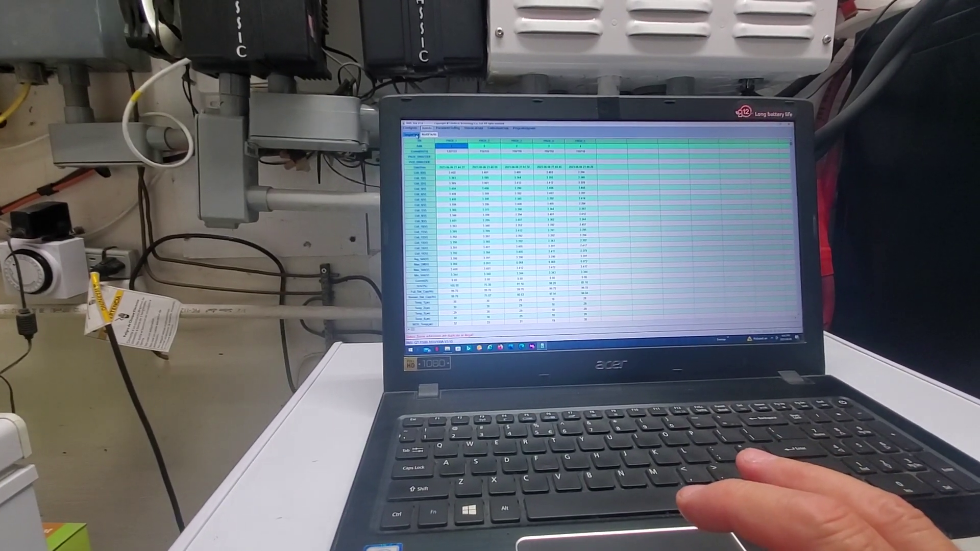
pyautogui.click(411, 127)
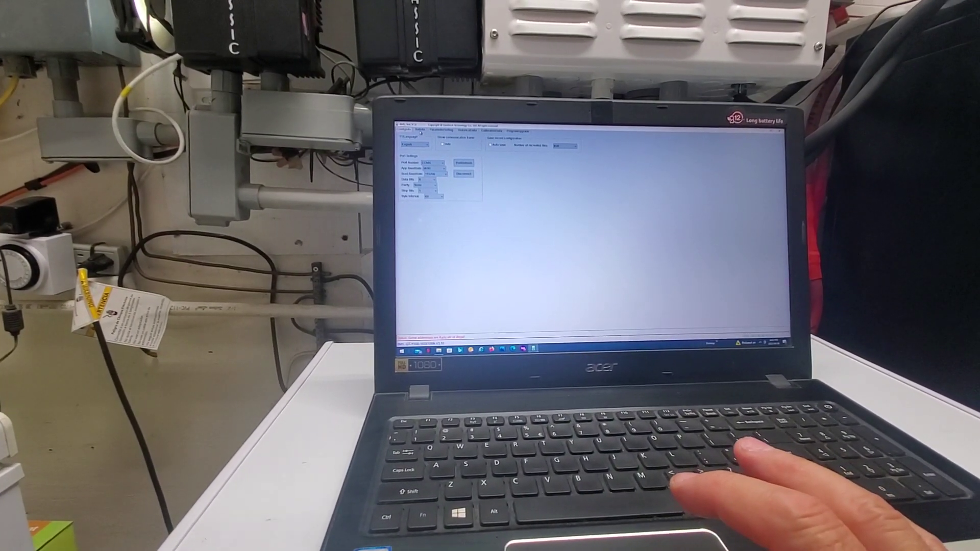
pyautogui.click(420, 131)
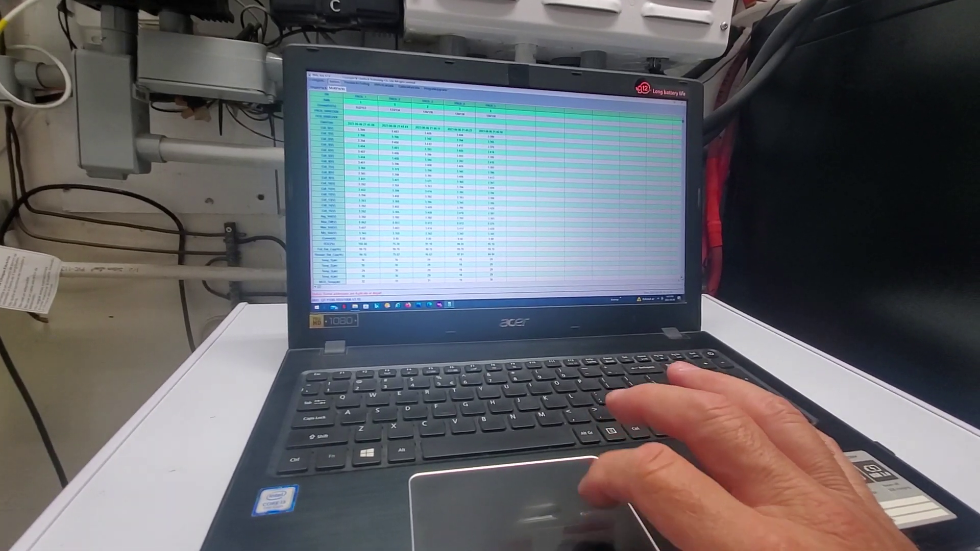
pyautogui.scroll(-3, 506, 192)
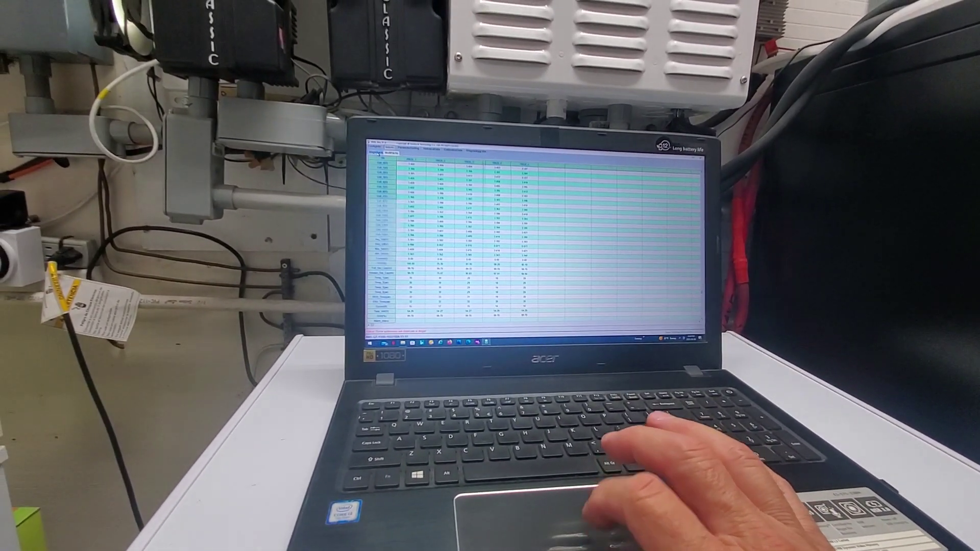
# Step: Switch to the single-battery monitoring view showing the pack at 81 percent charge
pyautogui.click(375, 150)
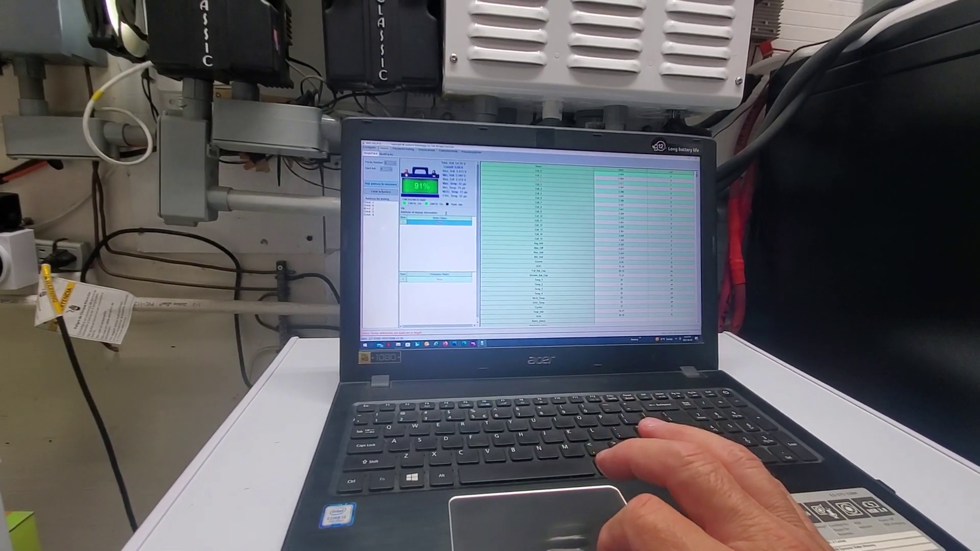